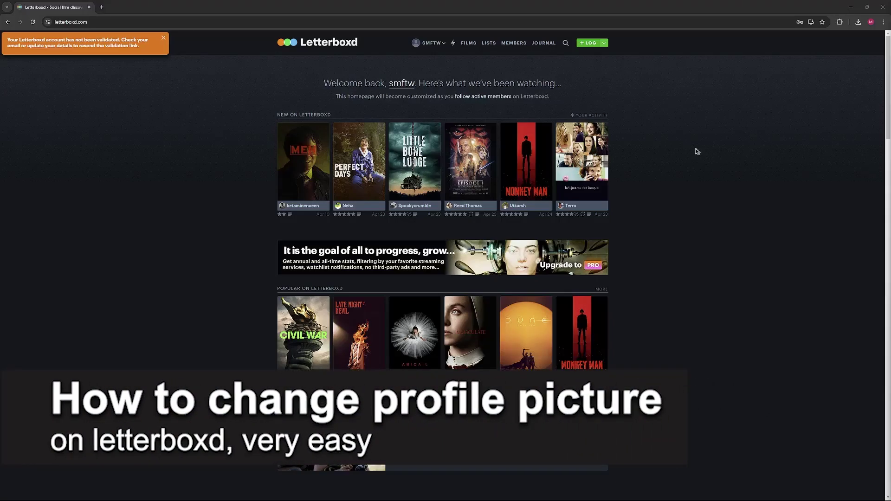
# Dismiss the orange account-not-validated notice on the homepage
pyautogui.click(161, 38)
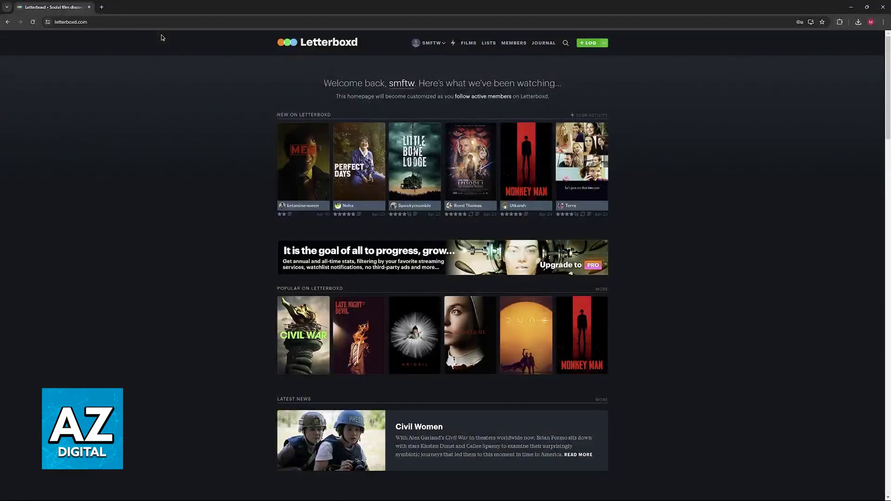
pyautogui.moveTo(428, 43)
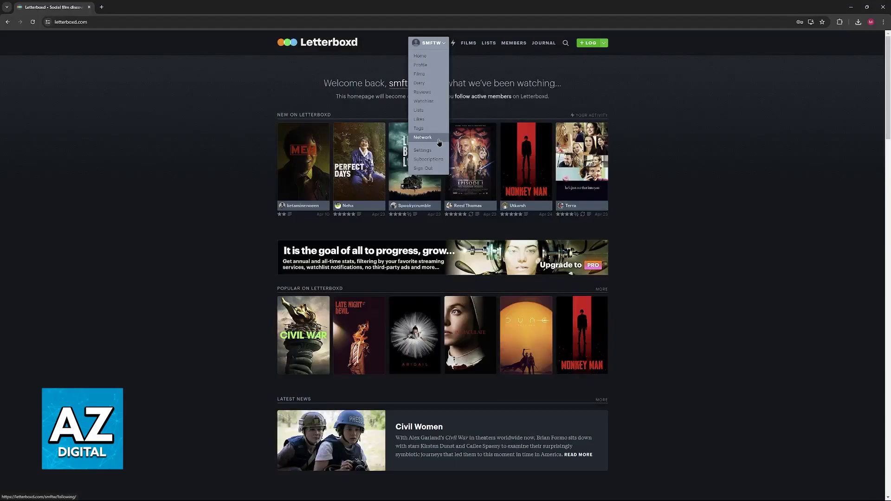
# Go to the profile page and enter Edit Profile
pyautogui.click(419, 69)
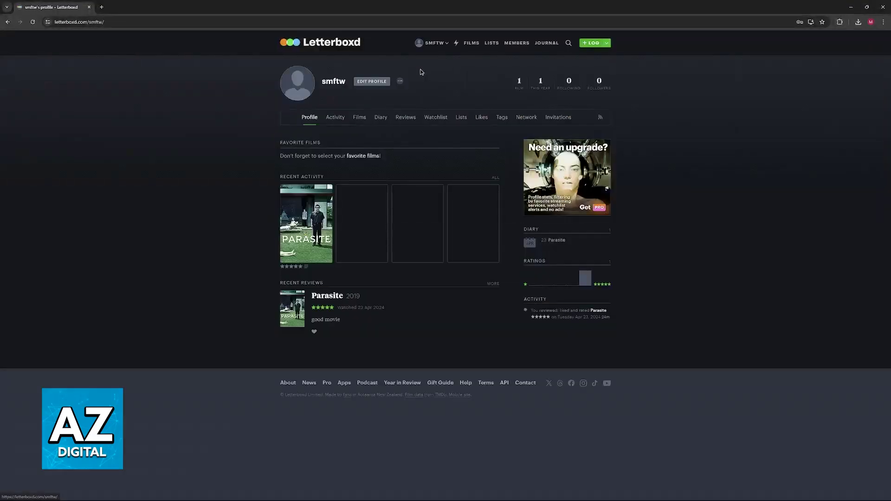
pyautogui.click(379, 84)
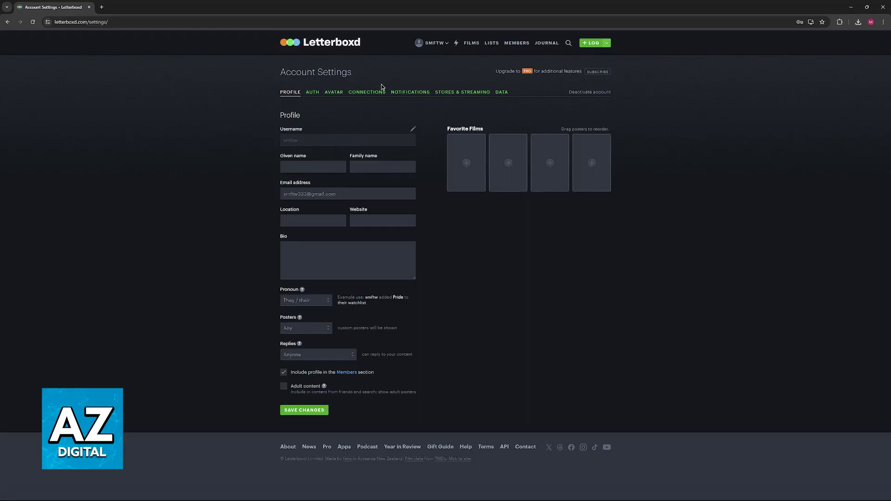
# Remove the current avatar from the Avatar section of Account Settings
pyautogui.click(334, 92)
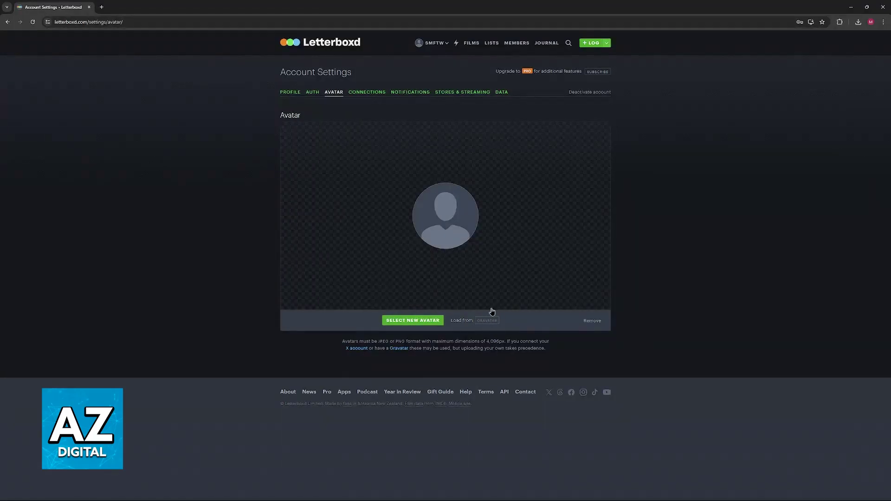
pyautogui.click(592, 320)
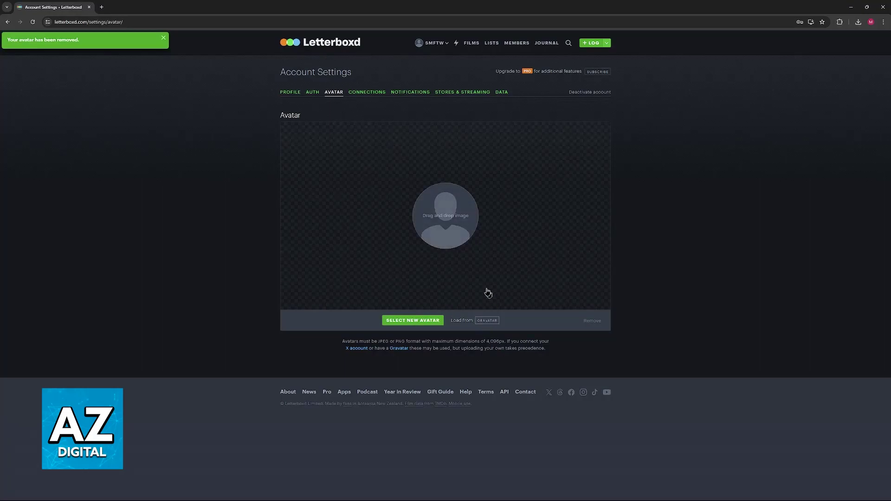
# Pick unnamed.png from Downloads as the new avatar image
pyautogui.click(425, 321)
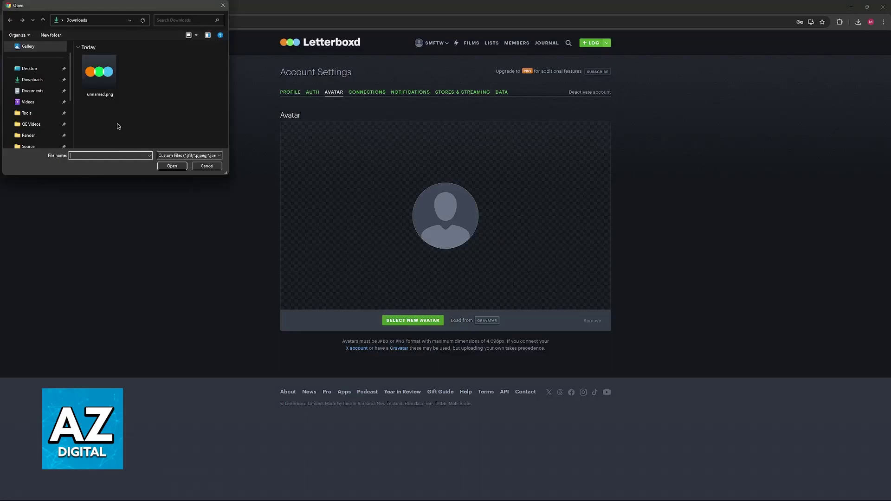
pyautogui.doubleClick(103, 78)
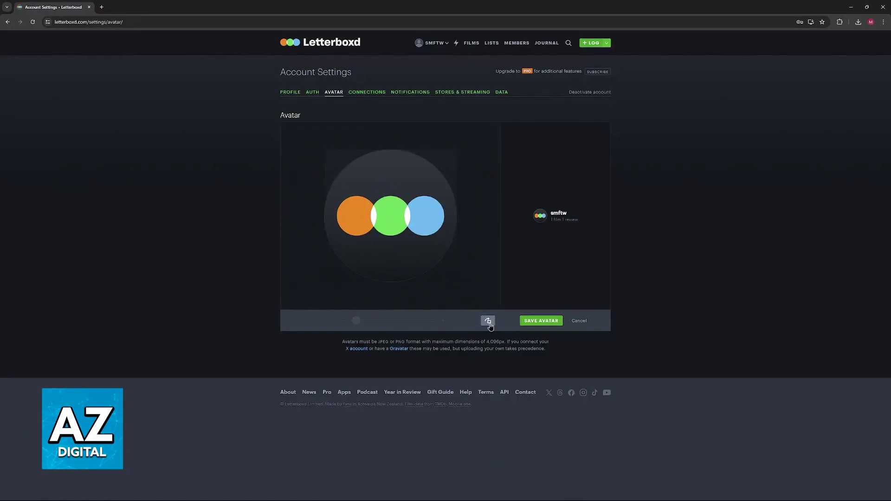
# Rotate the logo until its dots lie horizontally and save it as the avatar
pyautogui.click(488, 321)
pyautogui.click(489, 321)
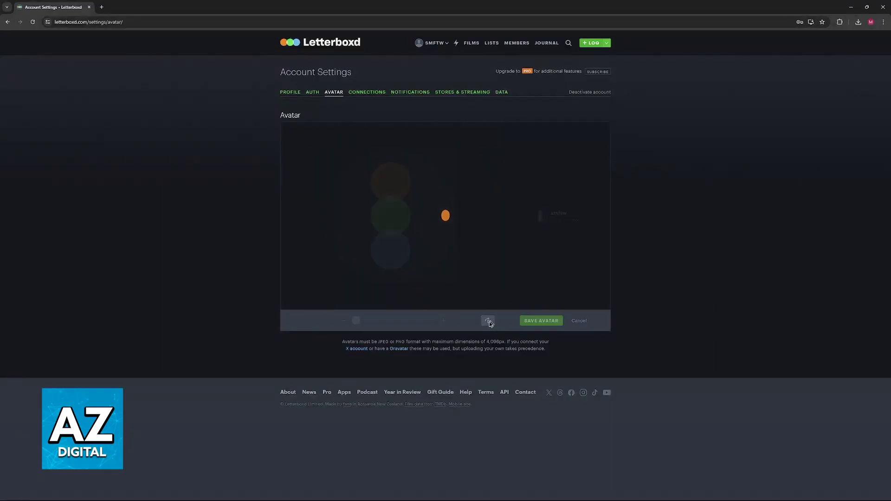
pyautogui.click(487, 321)
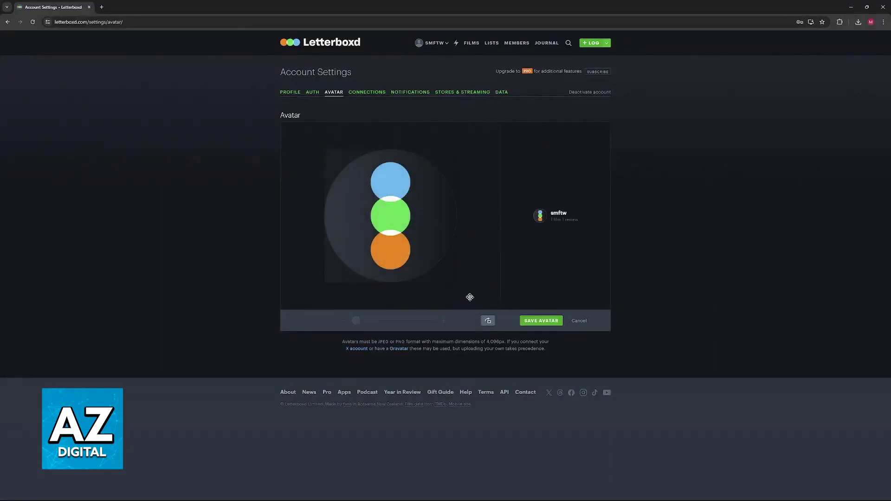
pyautogui.click(488, 320)
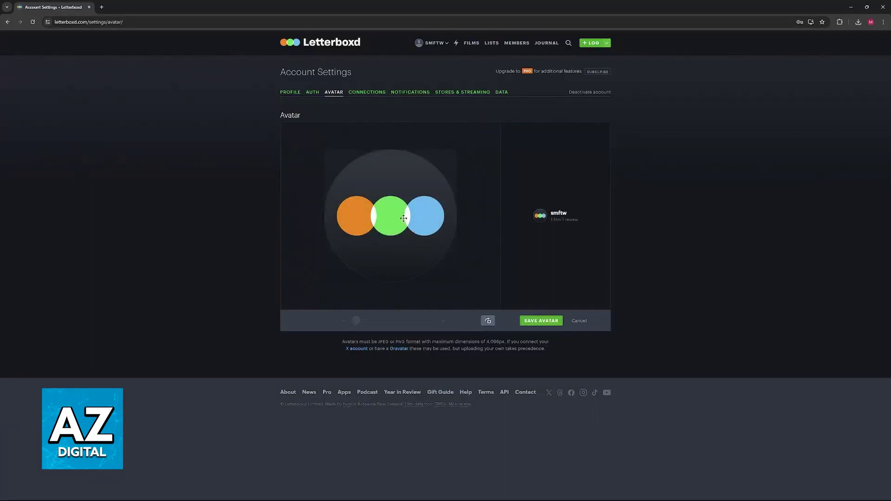
pyautogui.click(535, 321)
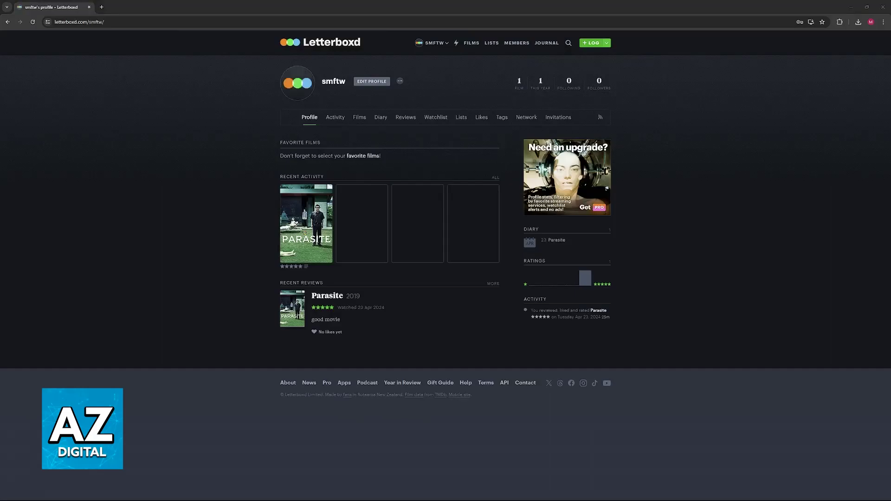
# Enlarge the new three-dot avatar in the lightbox from the profile page
pyautogui.click(288, 94)
pyautogui.click(292, 91)
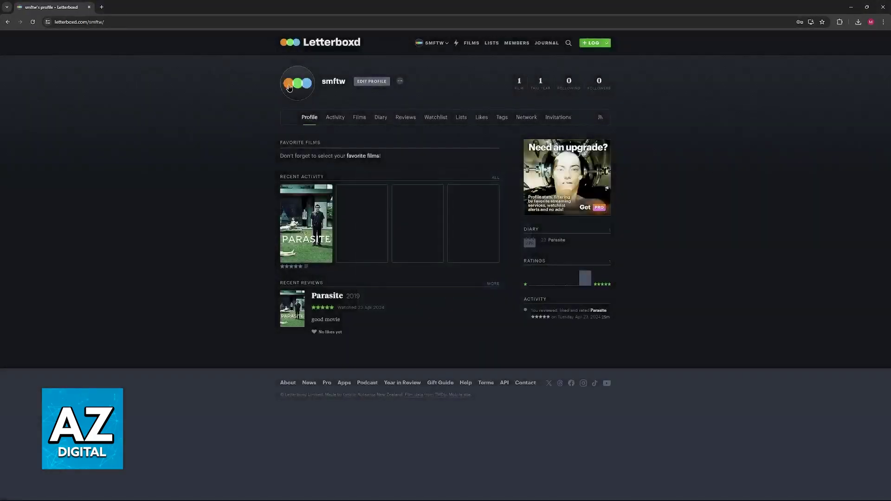